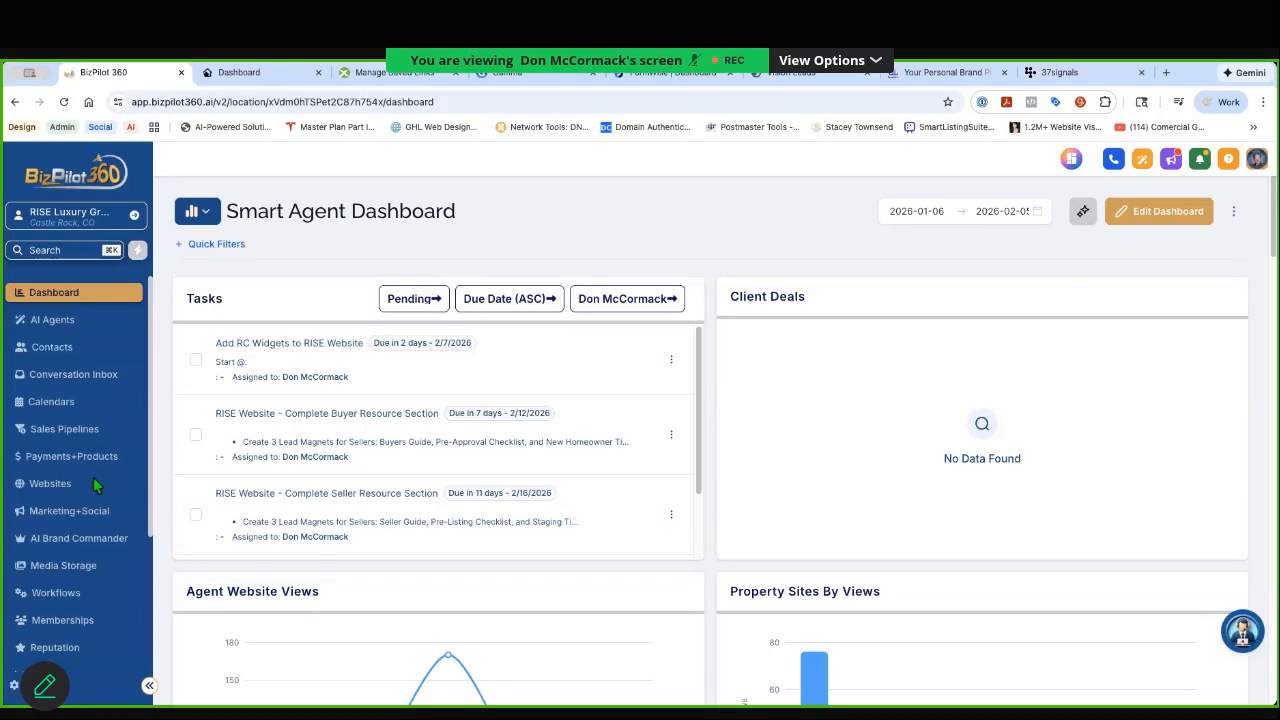
Step: Examine the order of the sub-account's sidebar menu items, from AI Brand Commander down to Smart IDX and Smart Listing Hub
scroll(93, 477, "down", 1)
left_click(69, 499)
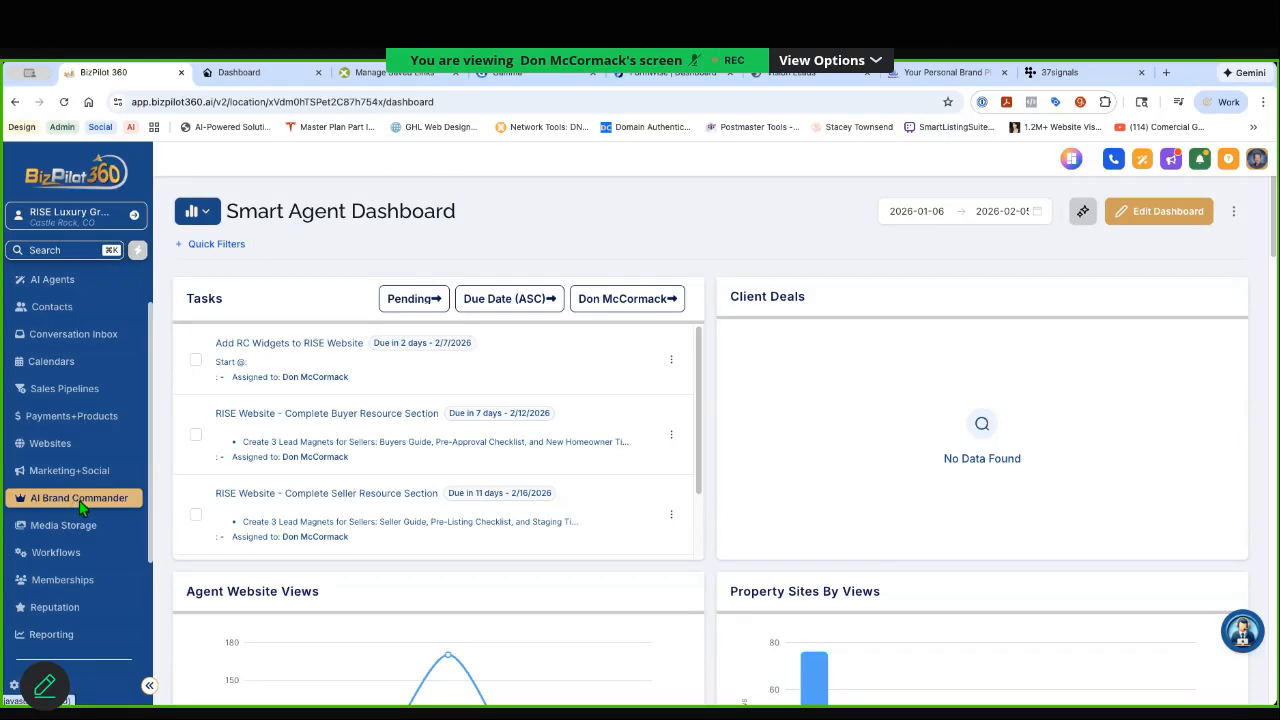
scroll(82, 508, "down", 1)
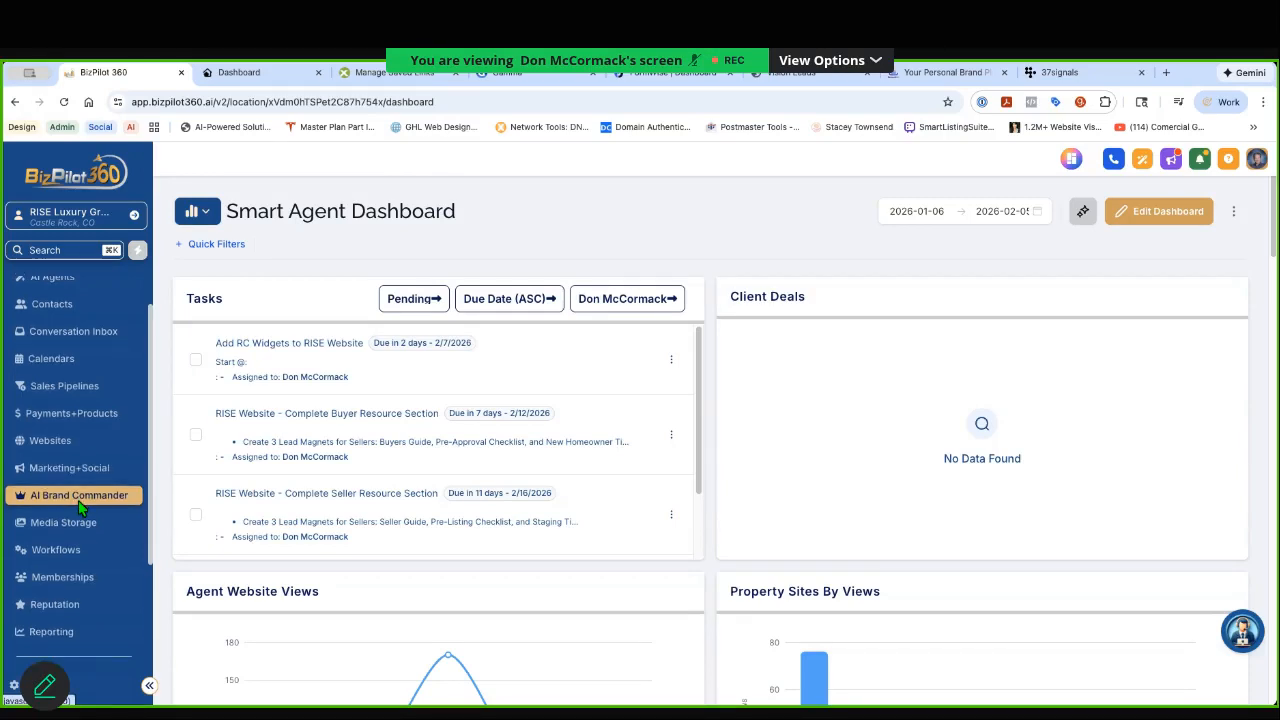
scroll(82, 508, "down", 3)
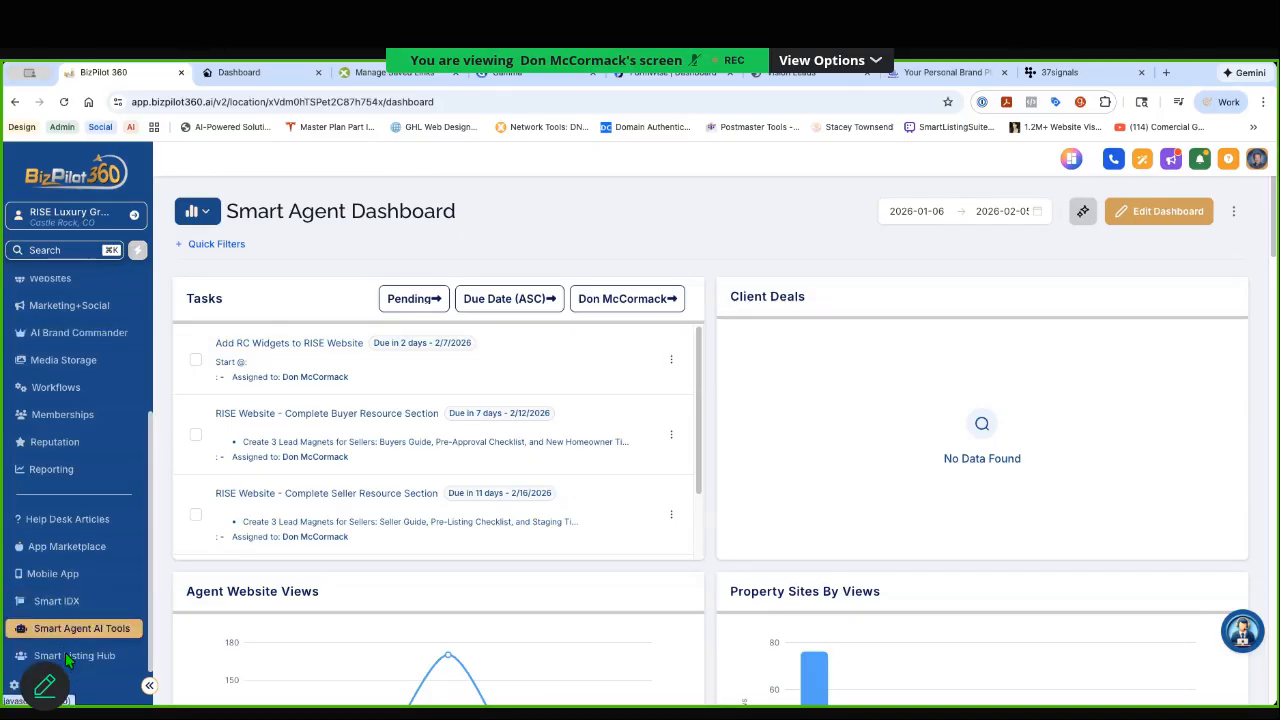
left_click(56, 600)
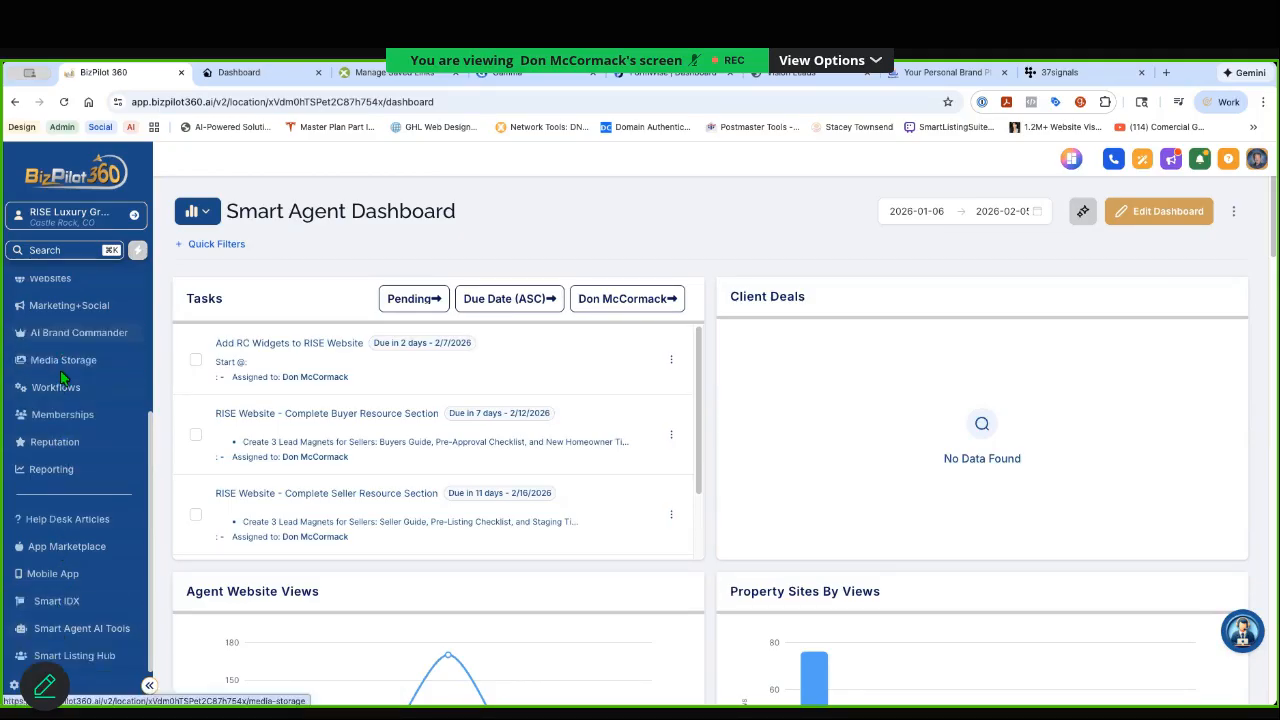
scroll(63, 377, "up", 1)
scroll(62, 380, "up", 2)
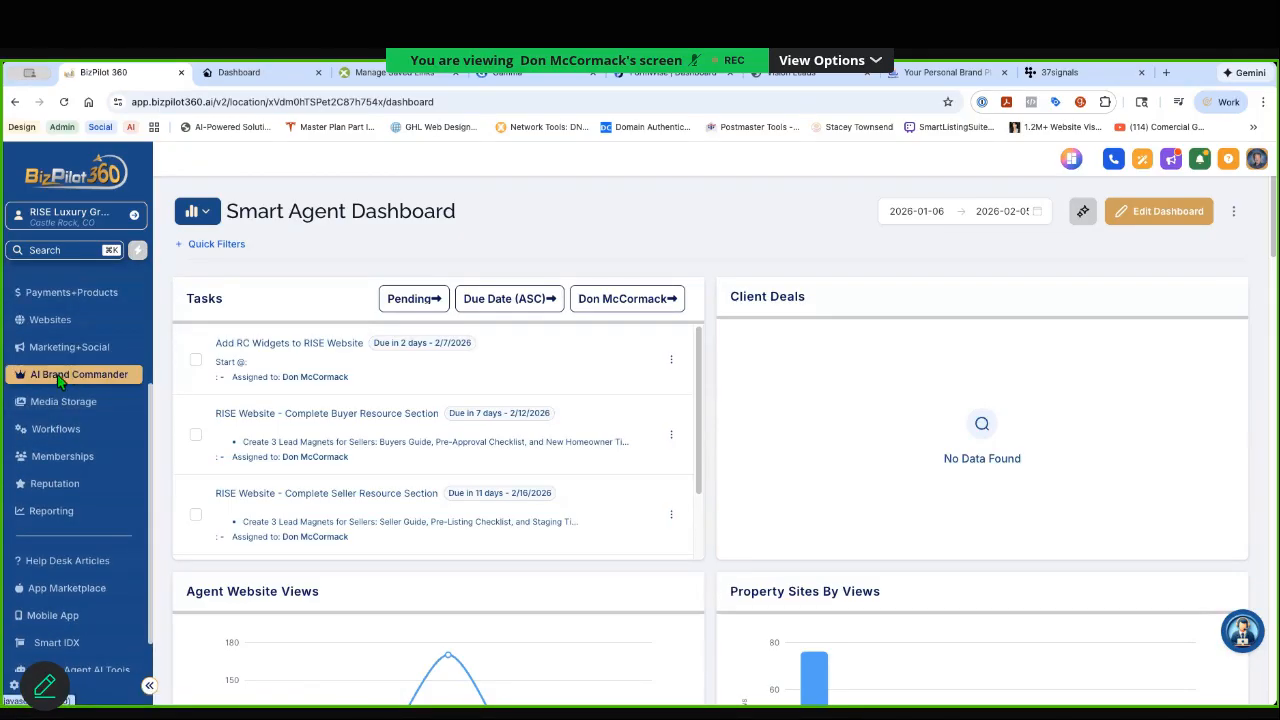
scroll(76, 600, "down", 2)
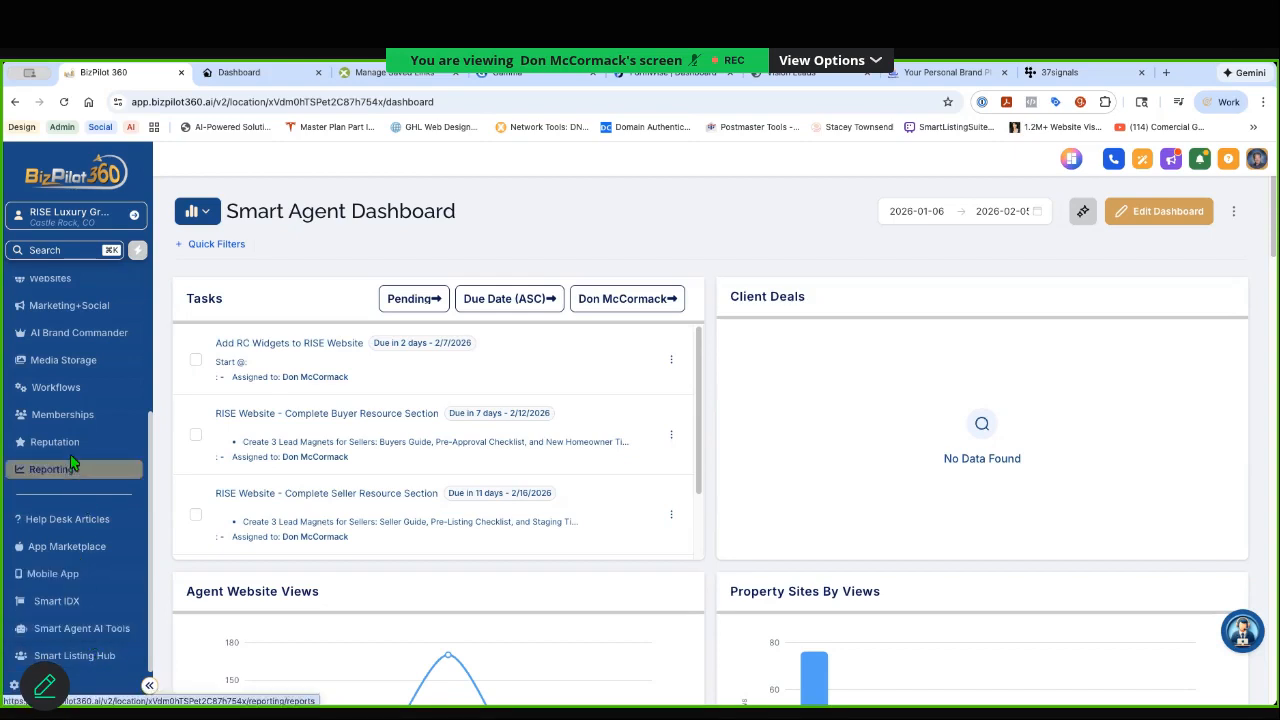
scroll(70, 456, "up", 2)
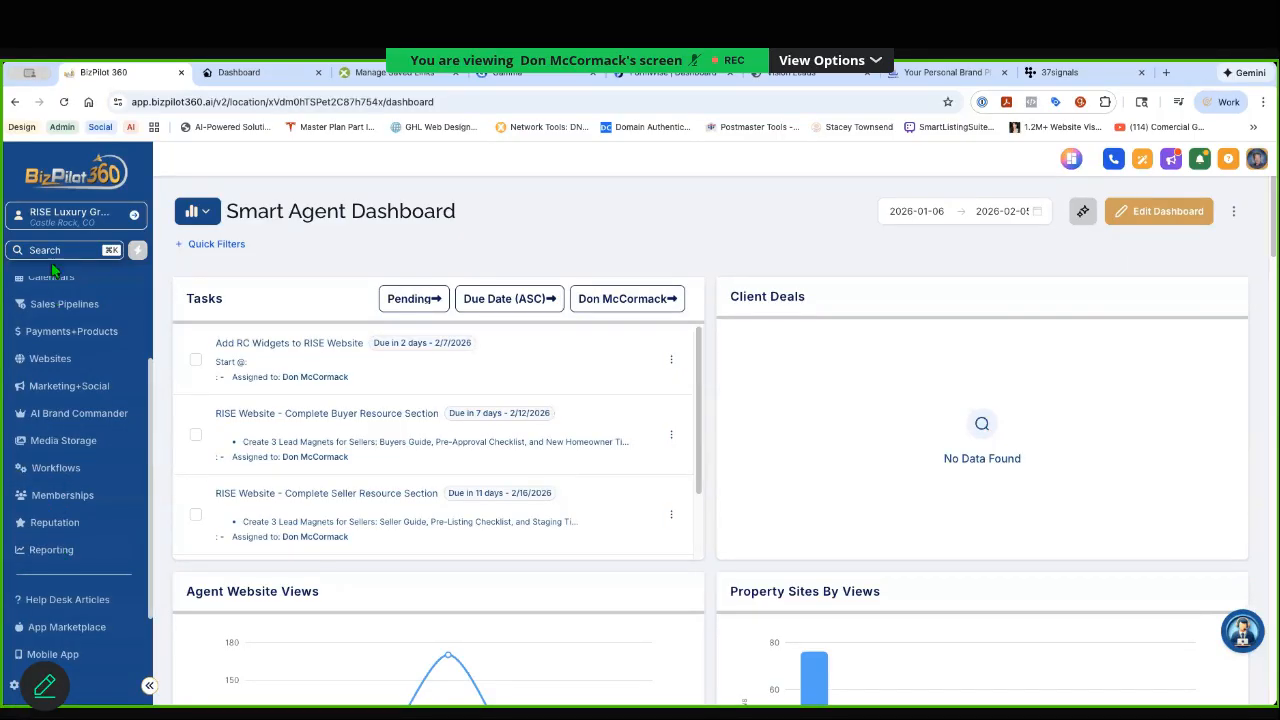
Step: Switch from the sub-account to the agency view and open the Custom Menu Links settings
left_click(70, 215)
left_click(218, 245)
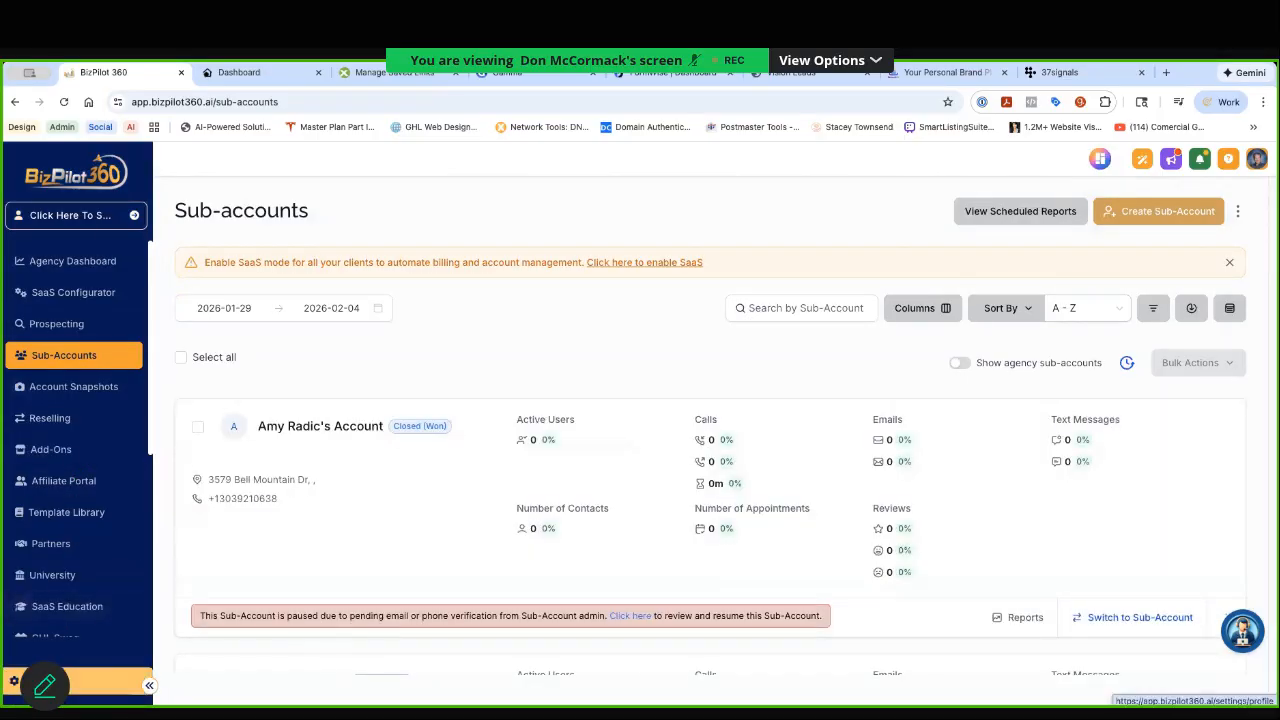
left_click(60, 682)
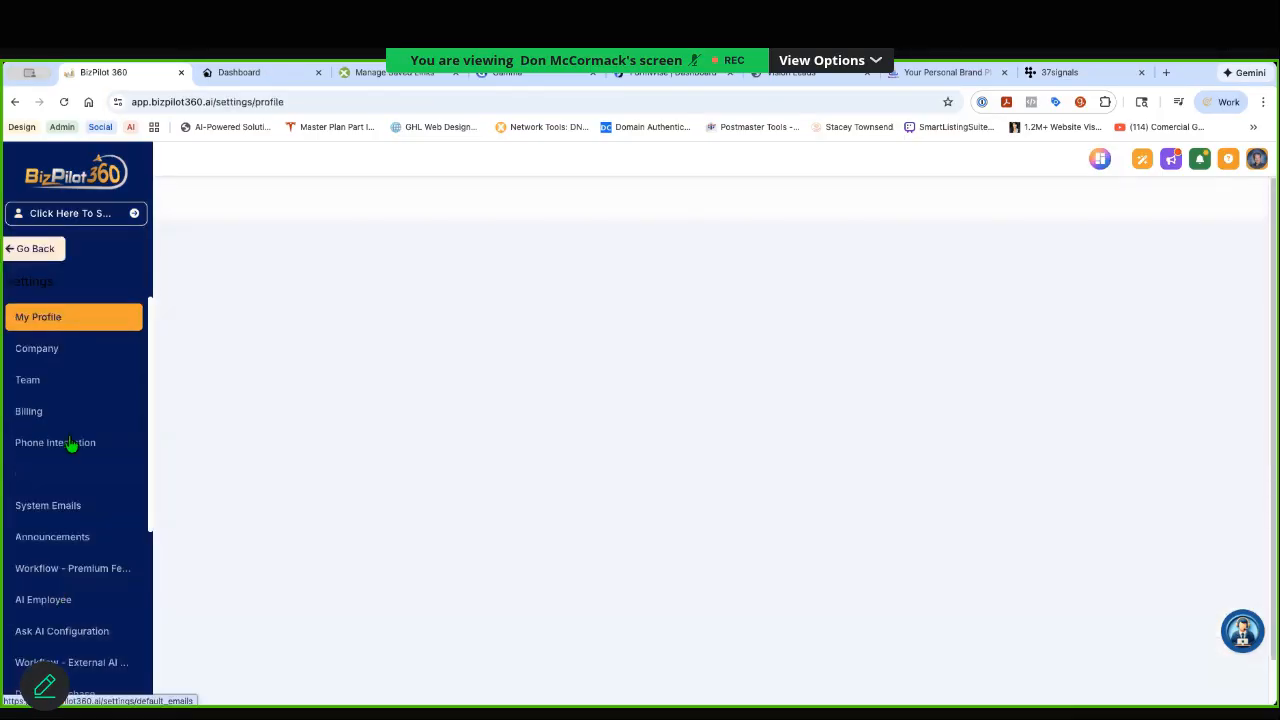
scroll(71, 560, "down", 3)
left_click(62, 596)
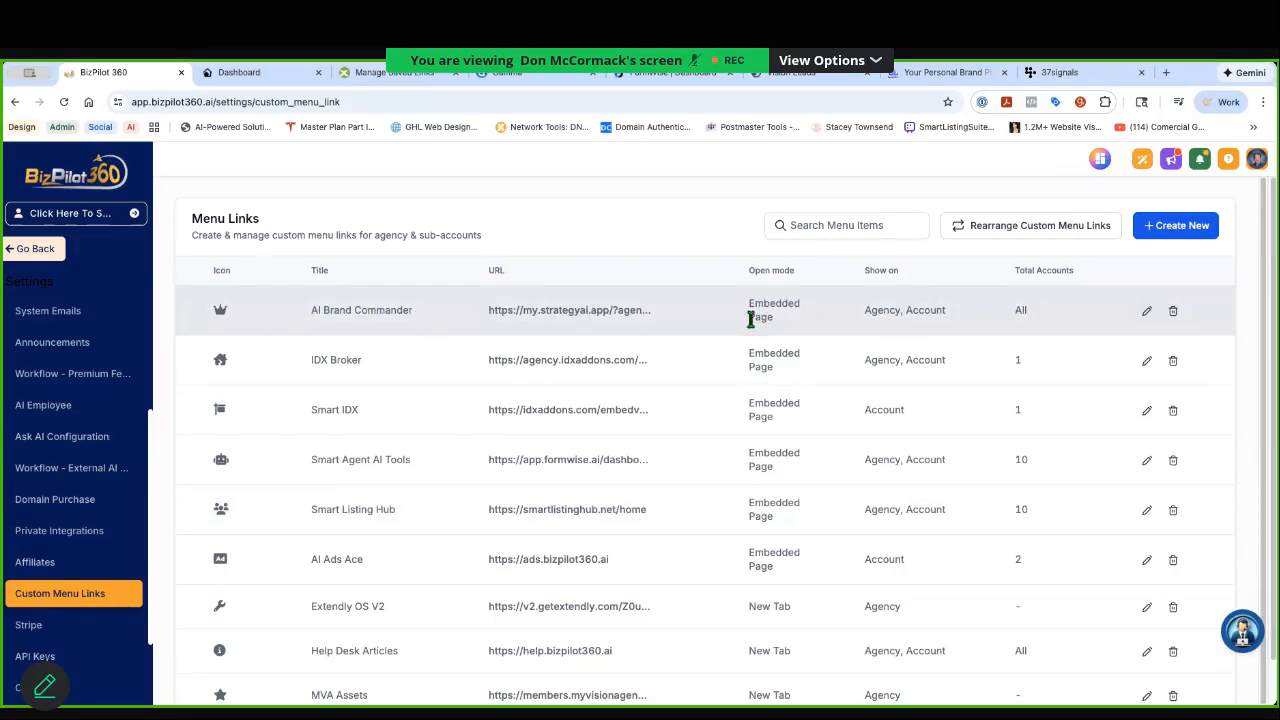
Step: Check the order of the custom menu links in the rearrange view and close it without changes
left_click(1030, 226)
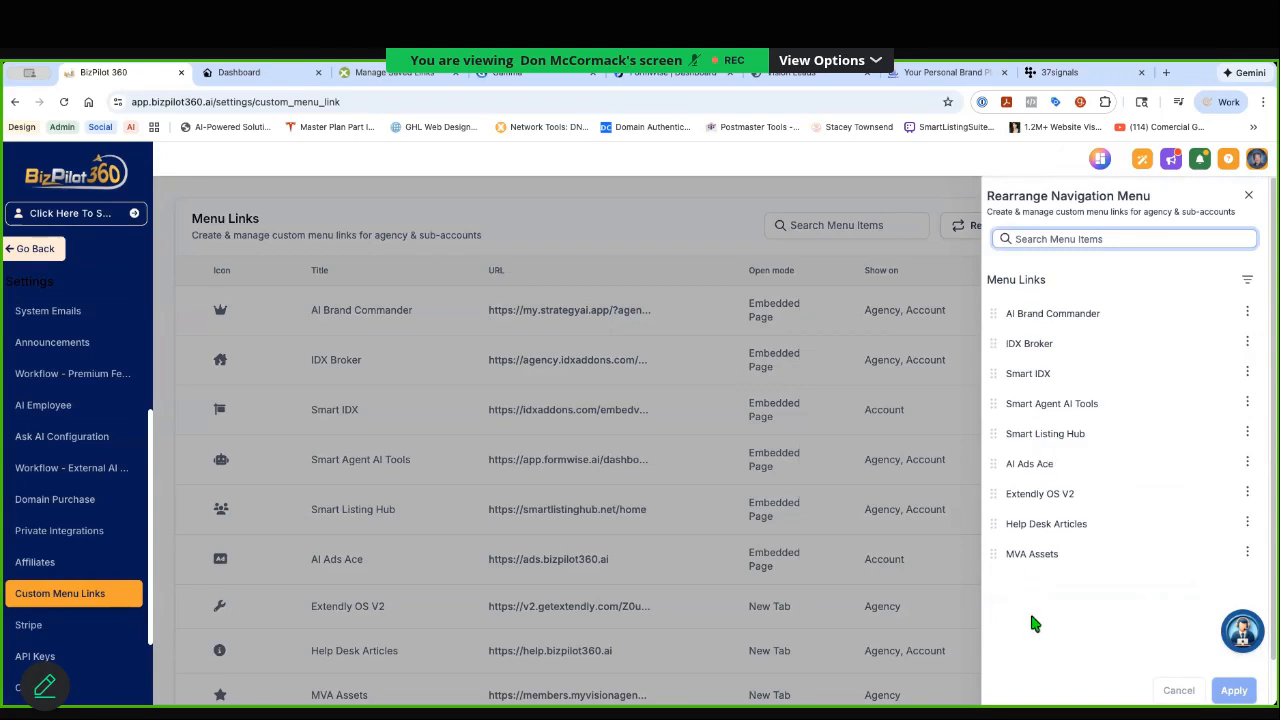
left_click(1248, 195)
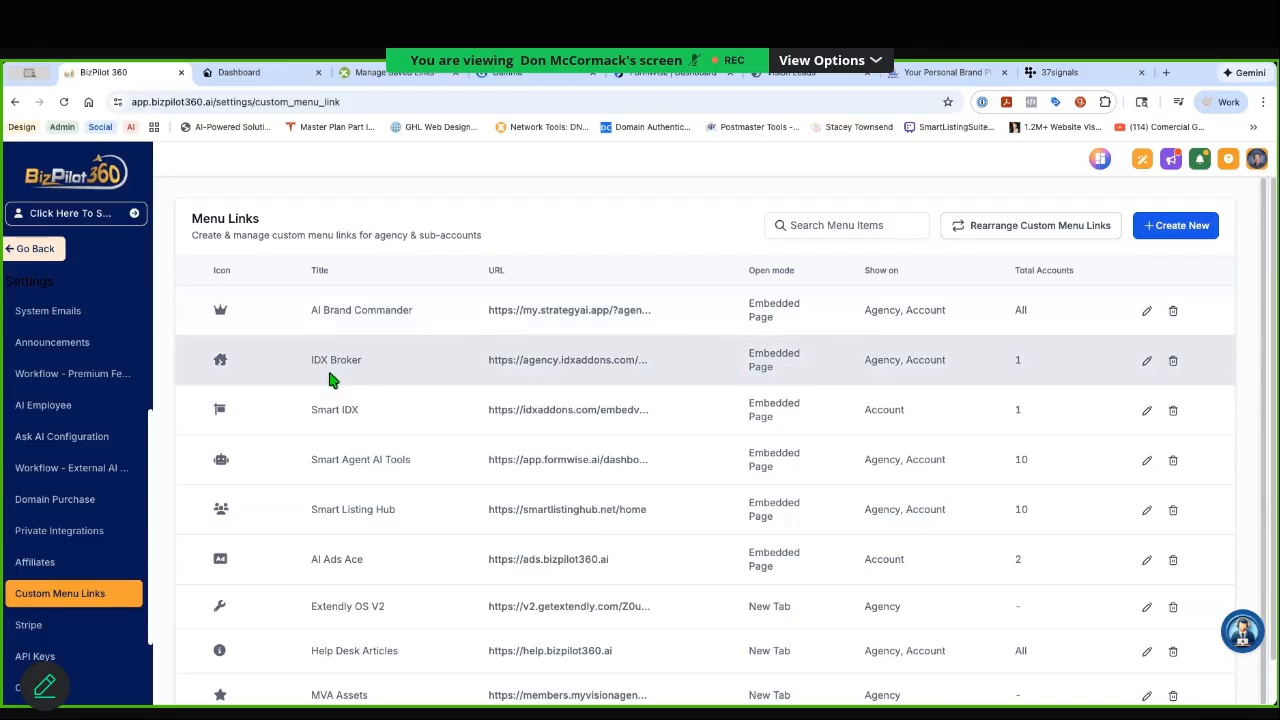
left_click(1038, 225)
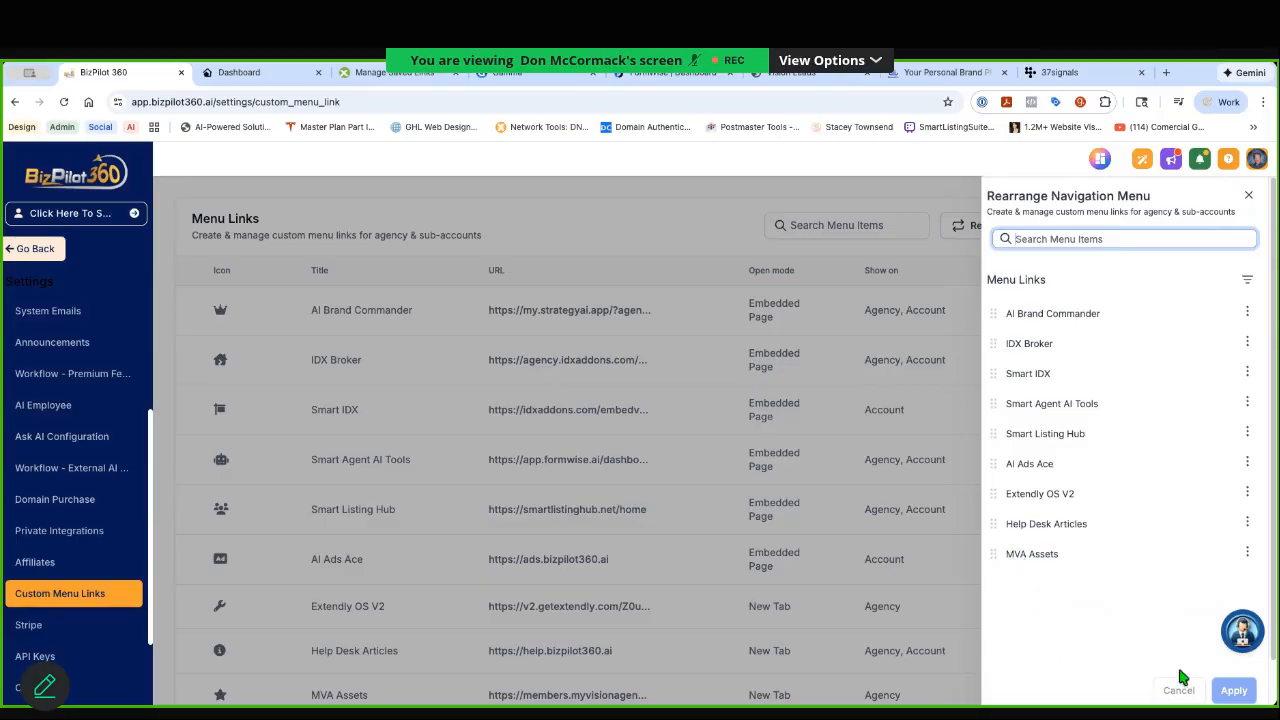
left_click(1248, 196)
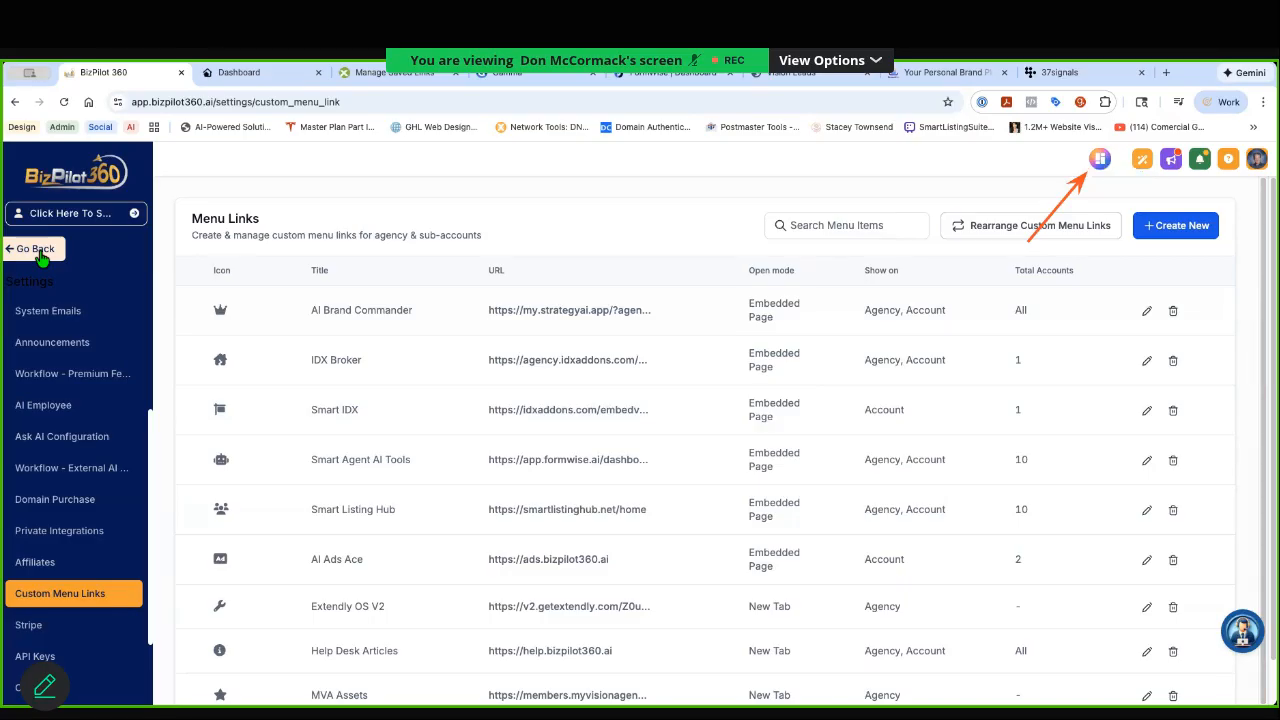
Step: Open the icon, rename and order settings for the sub-account sidebar's menu list in the Extendly Theme Customizer
left_click(1100, 161)
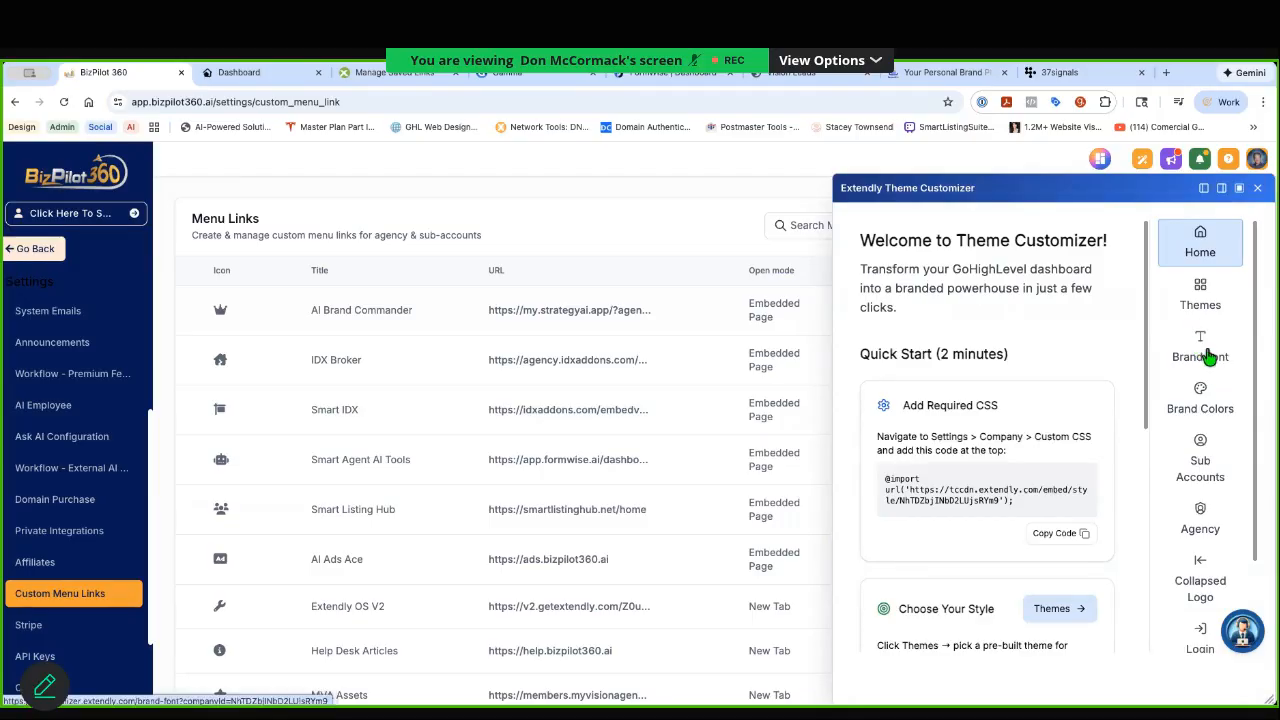
left_click(1201, 464)
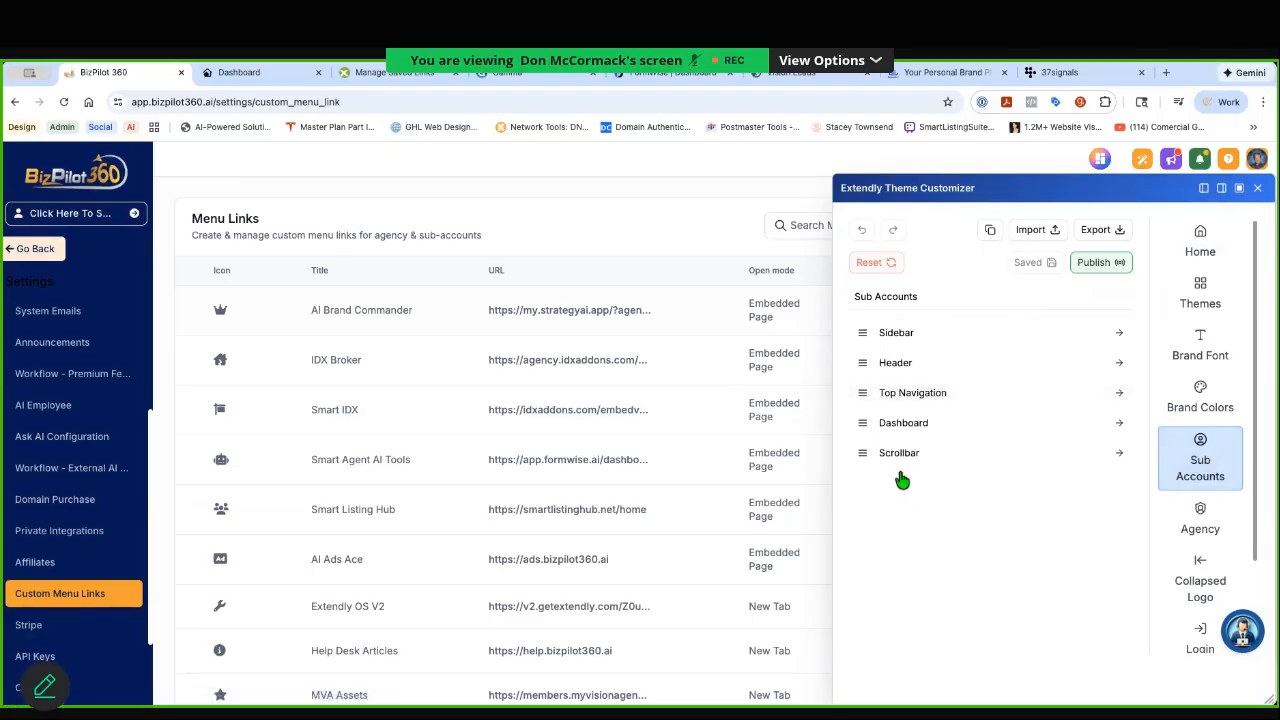
left_click(882, 336)
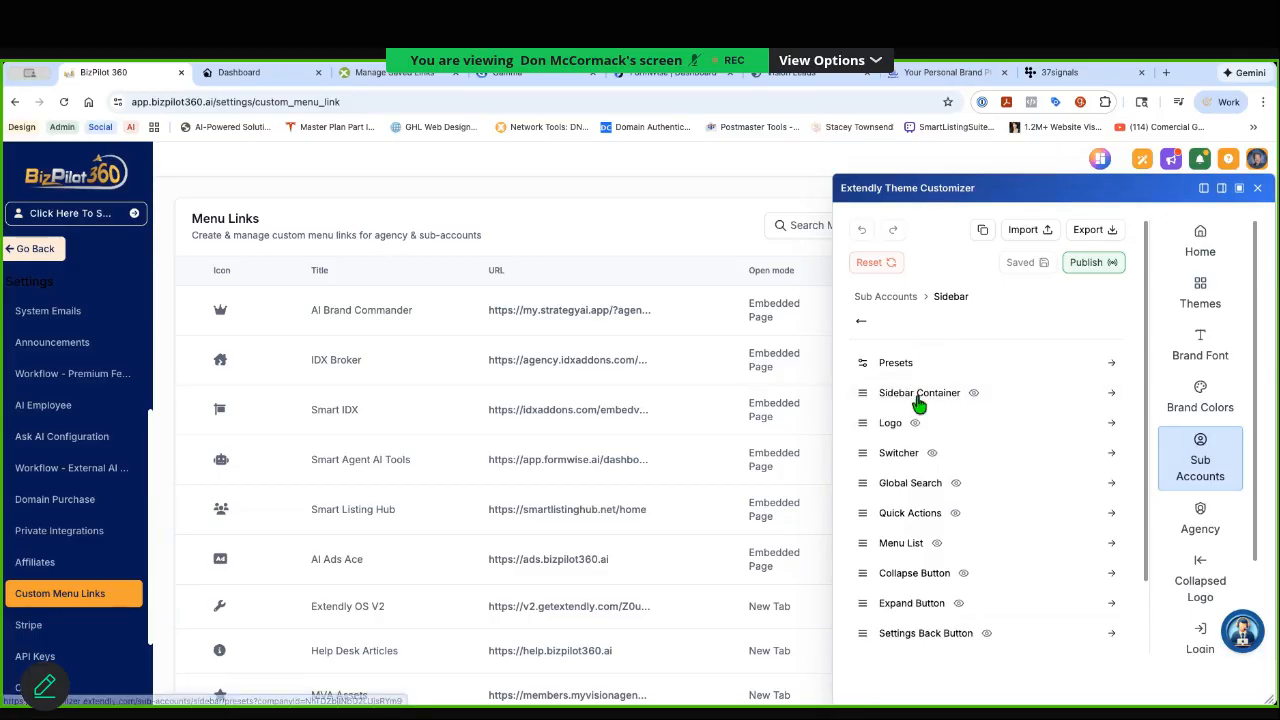
left_click(903, 542)
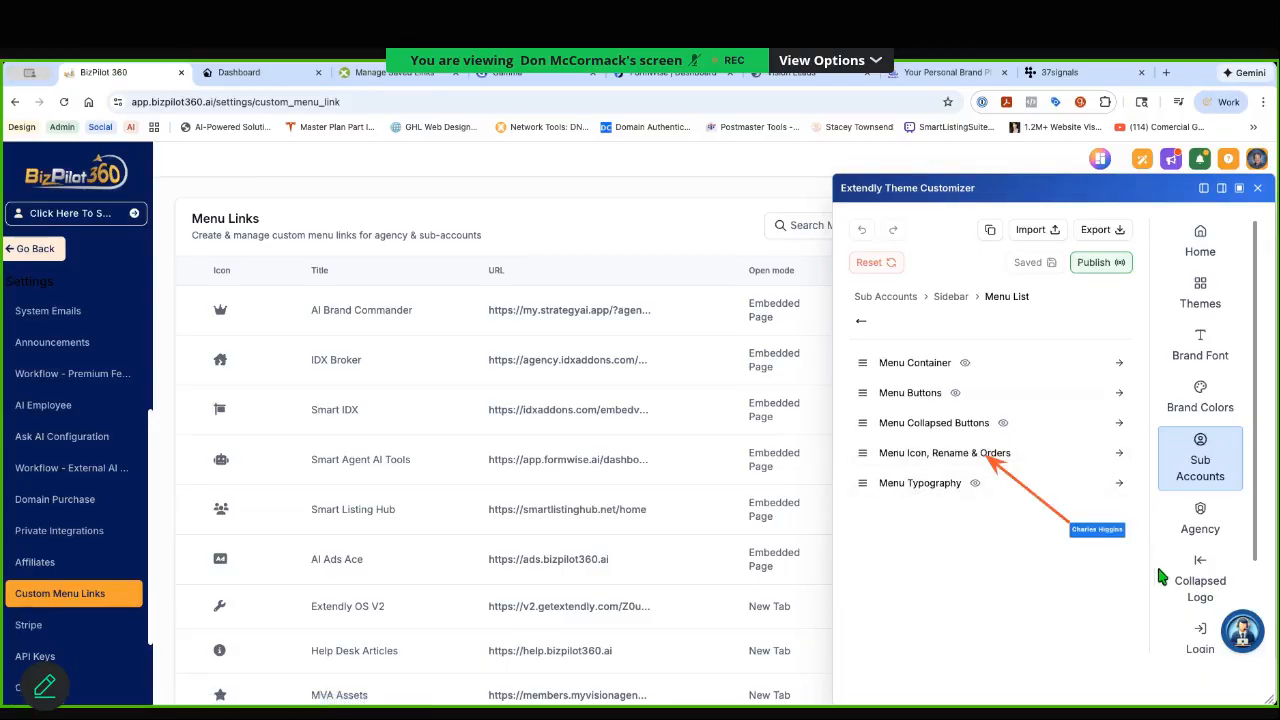
left_click(943, 453)
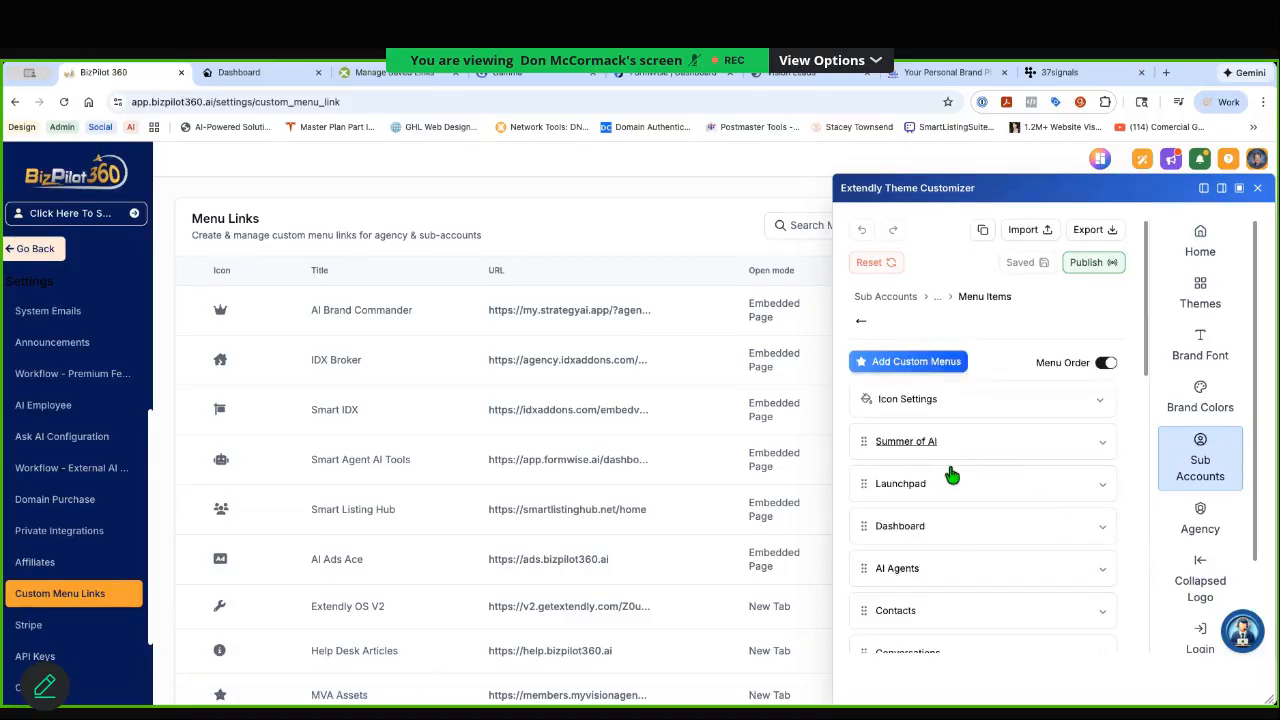
Step: Look through the sub-account menu items to see which custom menus are listed and which are missing
scroll(955, 490, "down", 5)
scroll(957, 494, "down", 5)
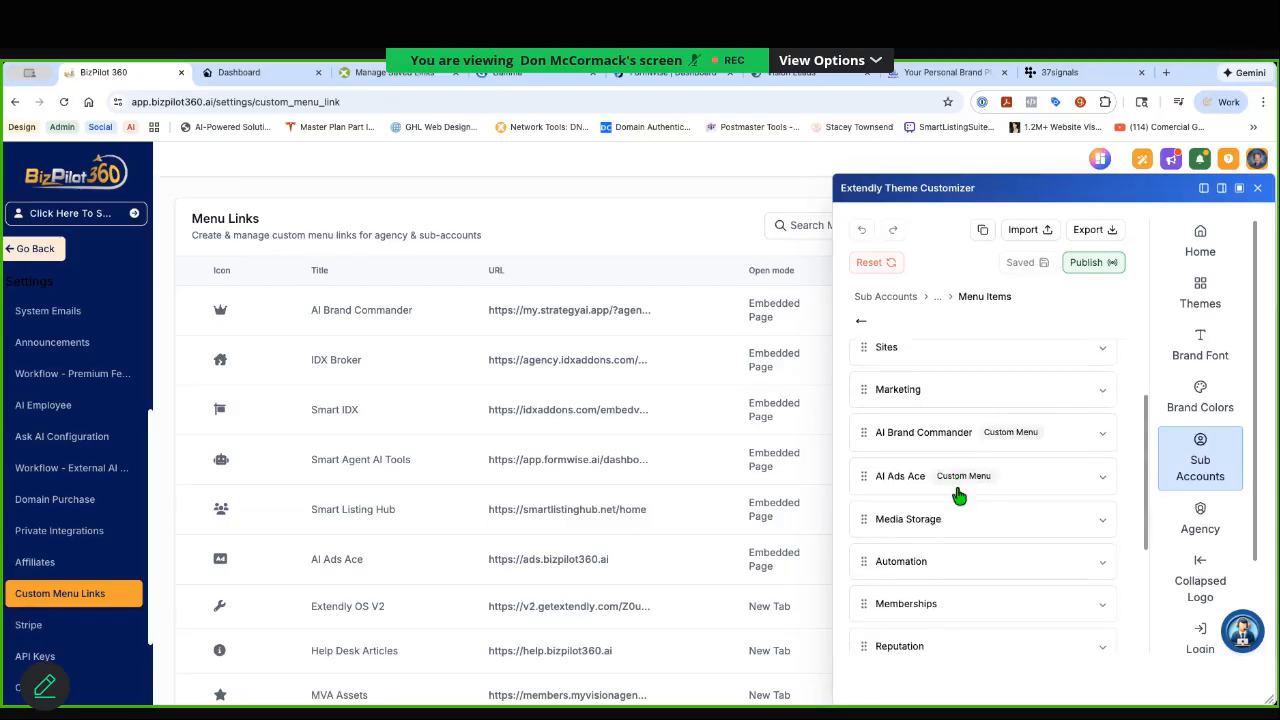
scroll(958, 496, "down", 1)
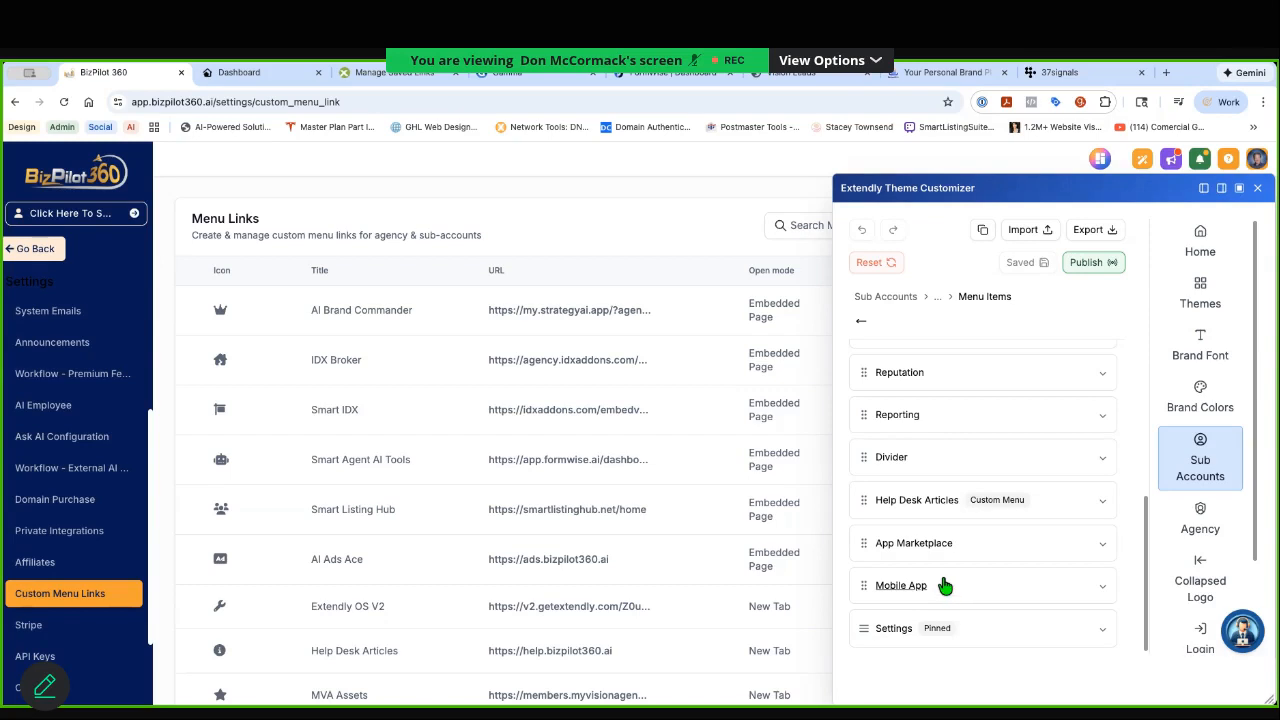
scroll(955, 564, "up", 1)
scroll(955, 564, "up", 2)
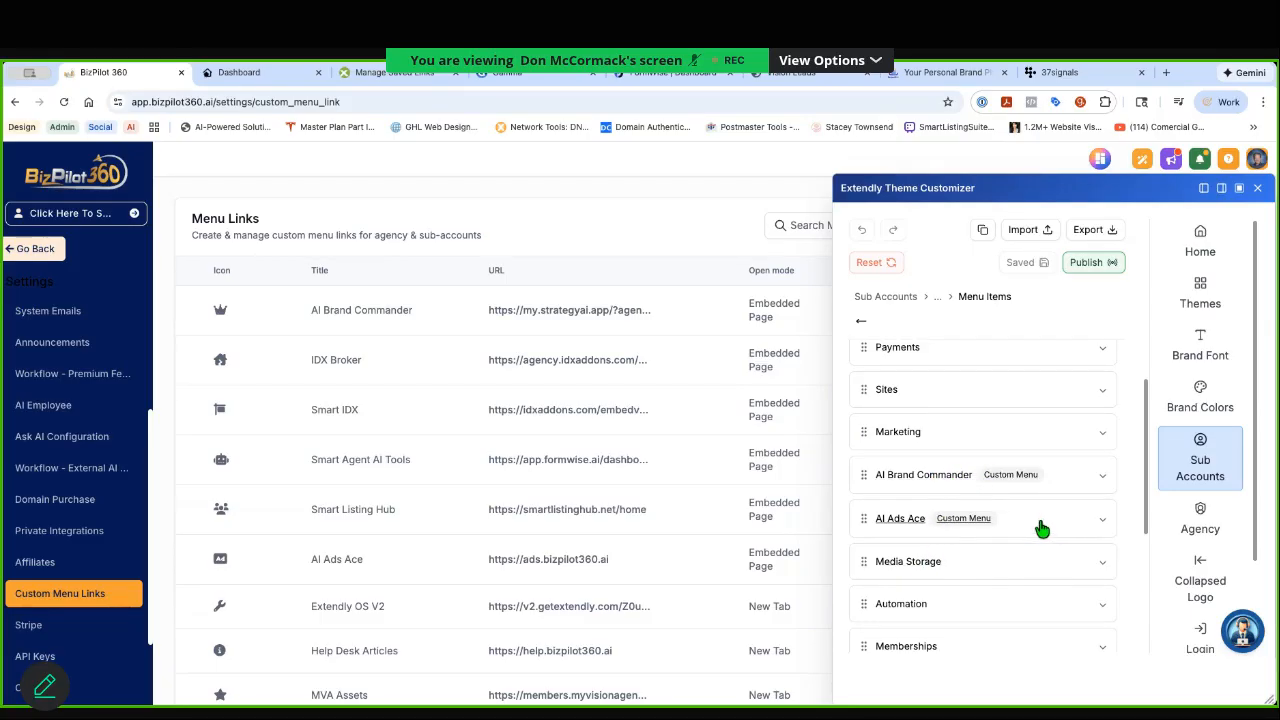
scroll(1036, 530, "down", 2)
scroll(1034, 529, "down", 1)
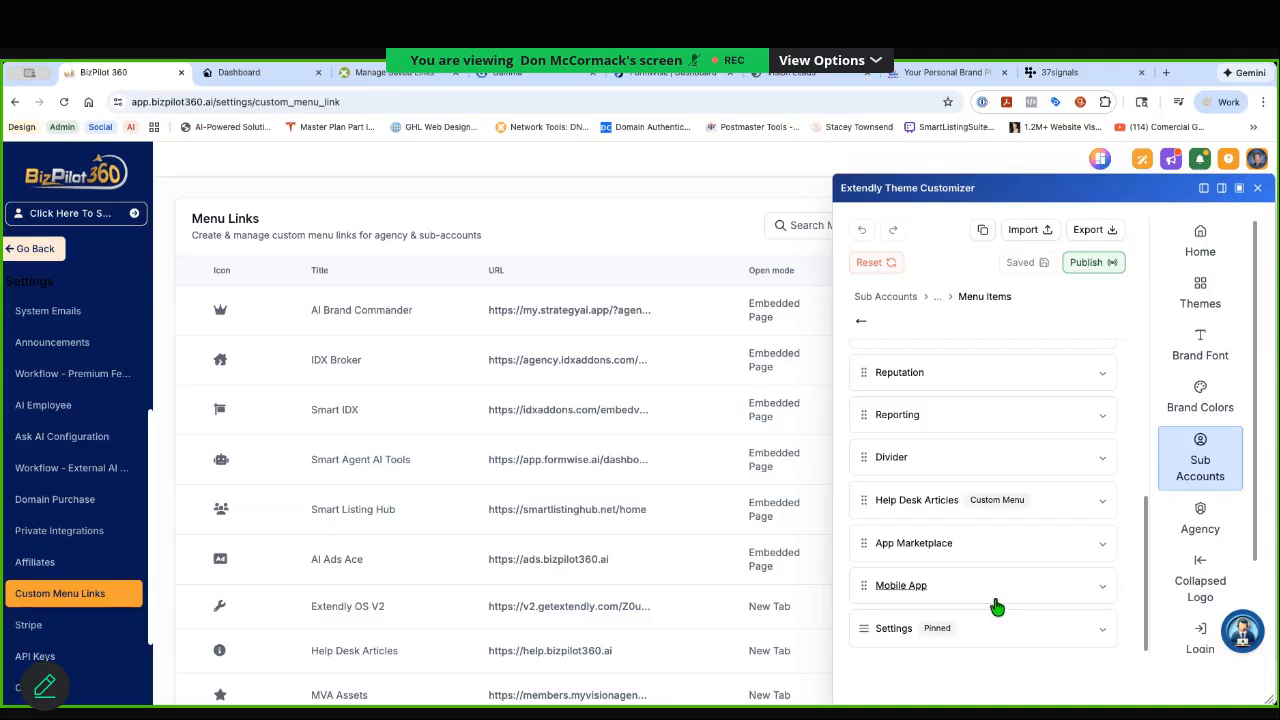
scroll(997, 600, "up", 2)
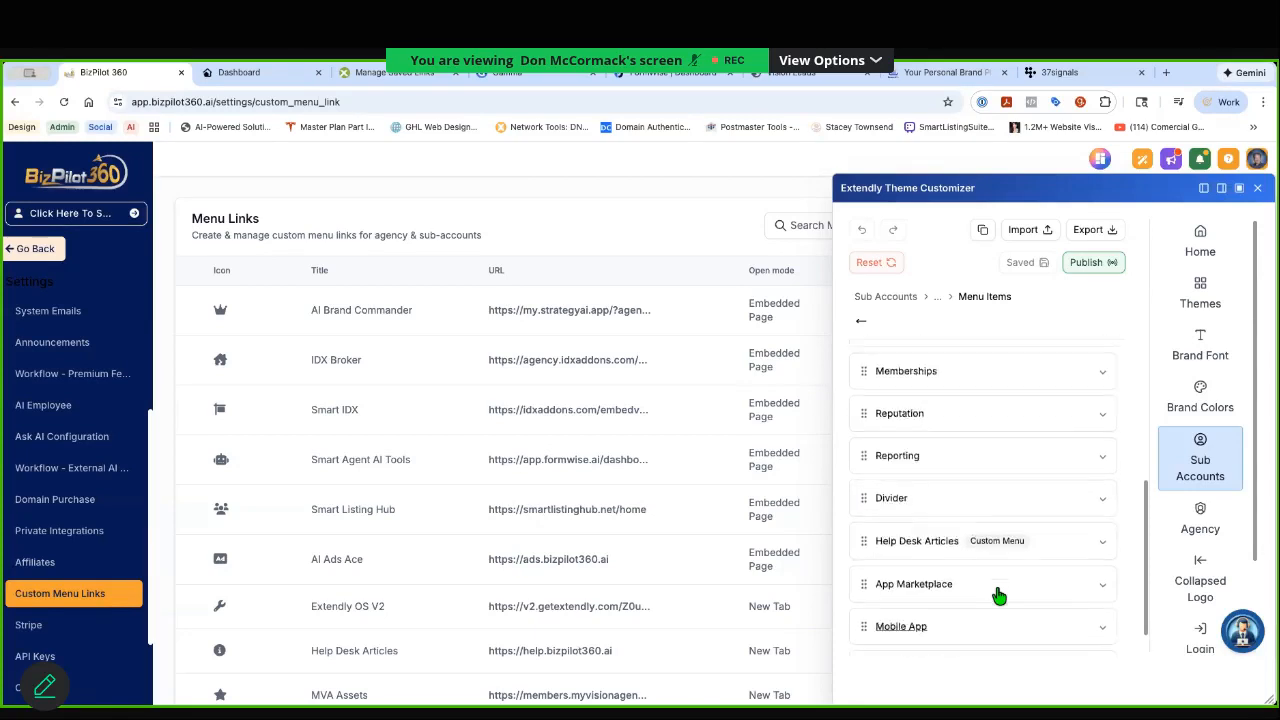
scroll(997, 594, "up", 3)
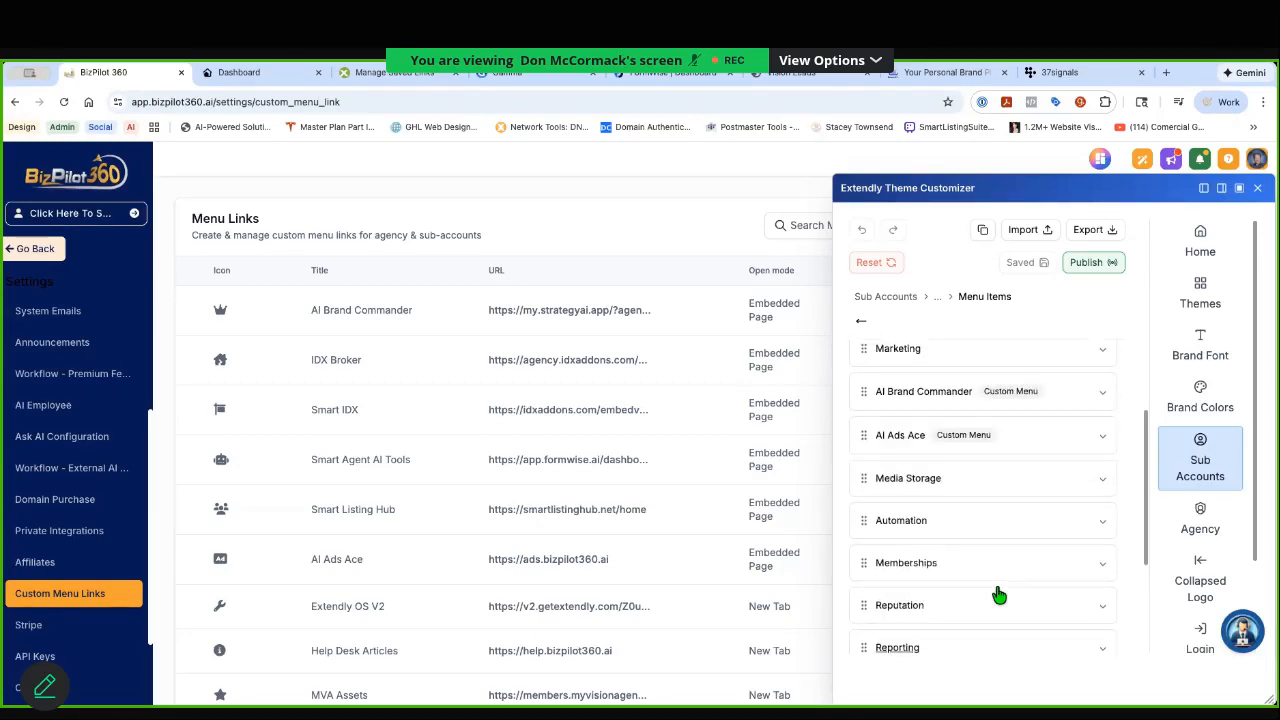
Step: Inspect the AI Ads Ace menu item's name, icon and visibility settings, and recheck the end of the list
left_click(1100, 438)
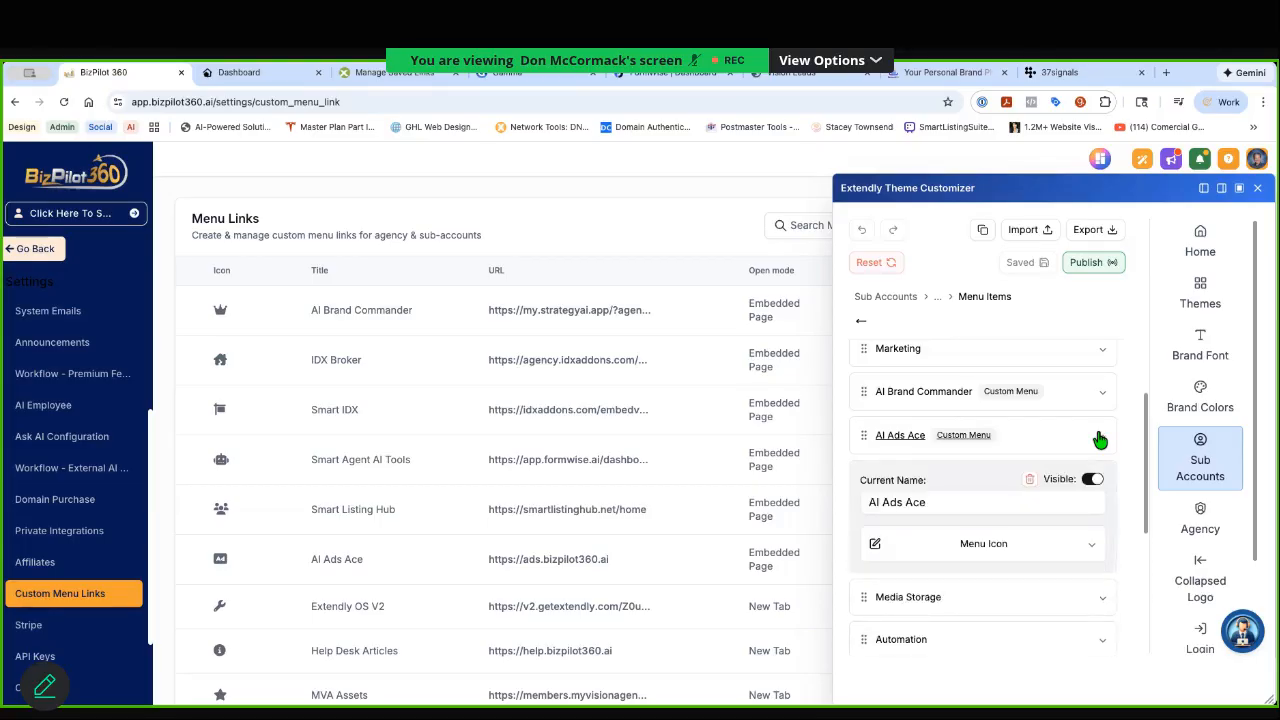
left_click(1100, 439)
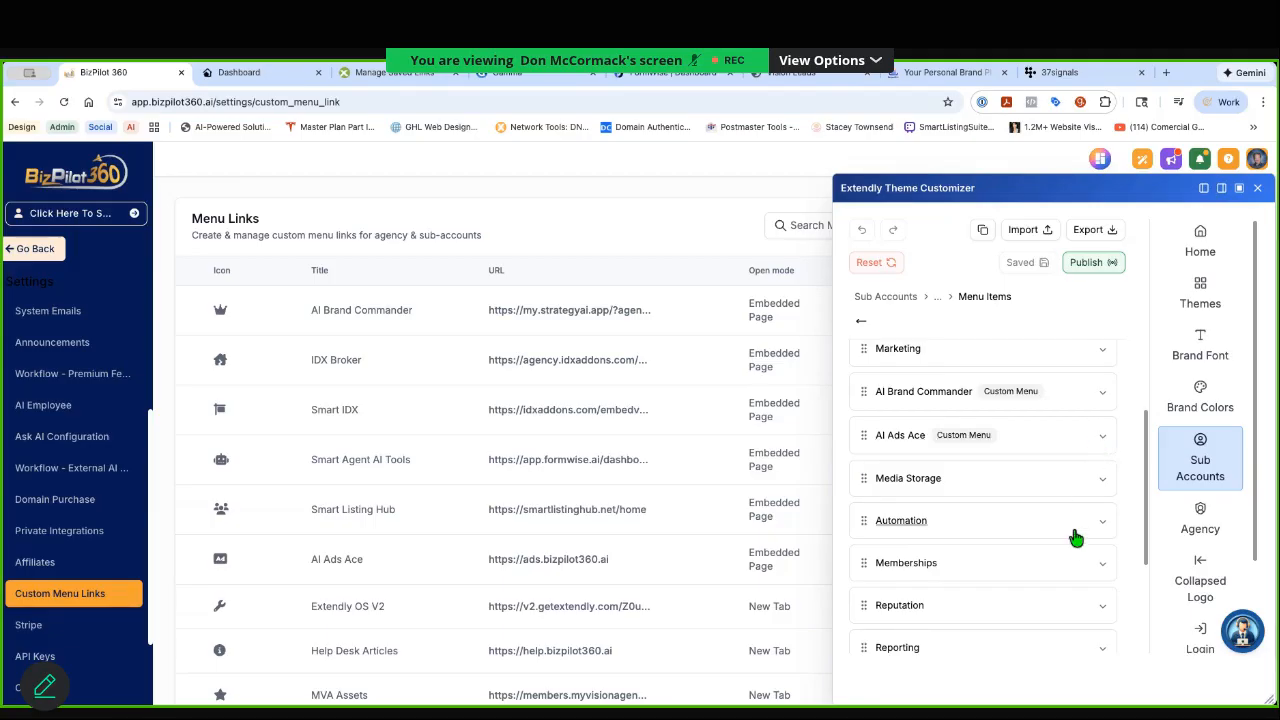
scroll(1070, 565, "down", 2)
scroll(1070, 567, "down", 1)
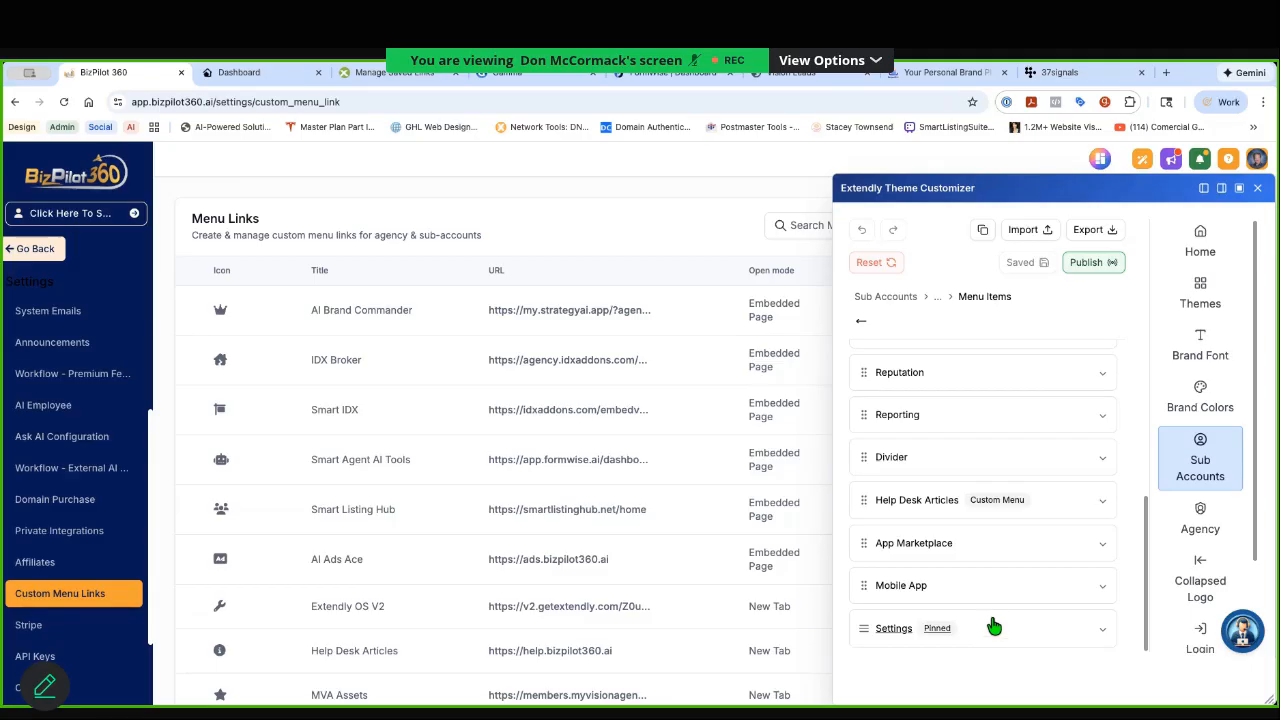
Step: Try to add the missing custom menus to the sub-account menu items, check the list and close the theme customizer
scroll(993, 626, "up", 5)
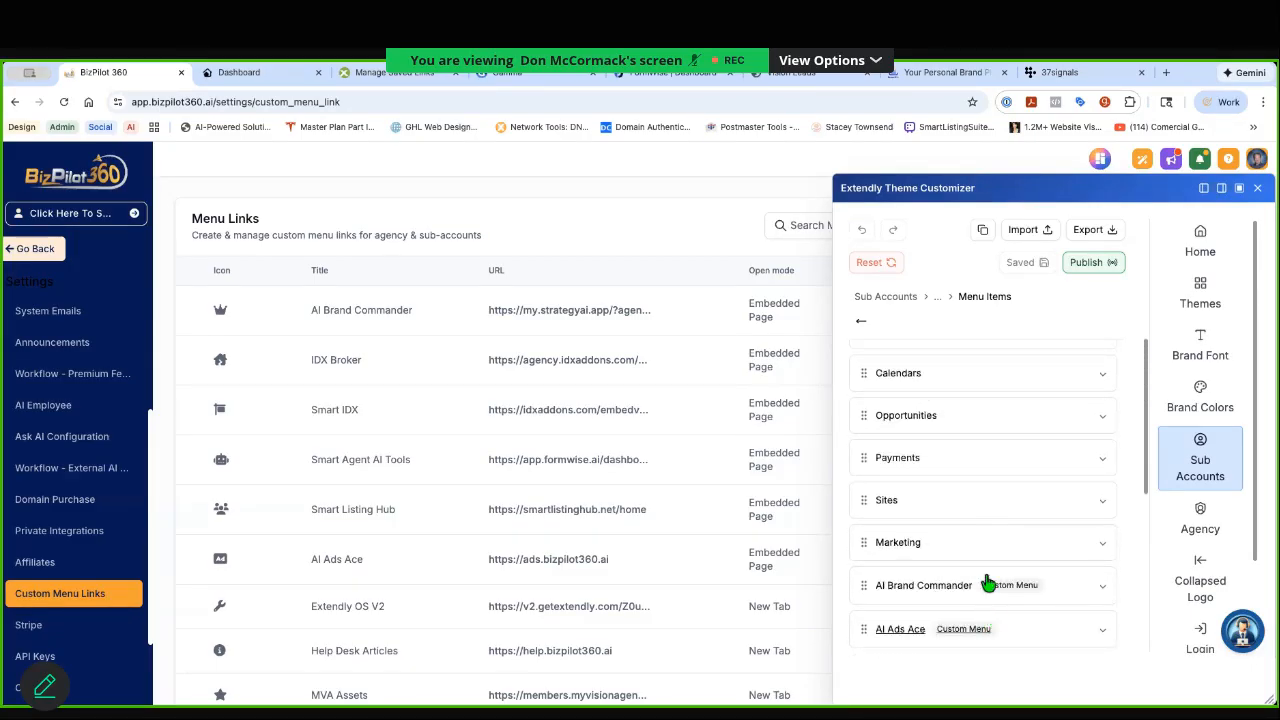
scroll(968, 425, "up", 4)
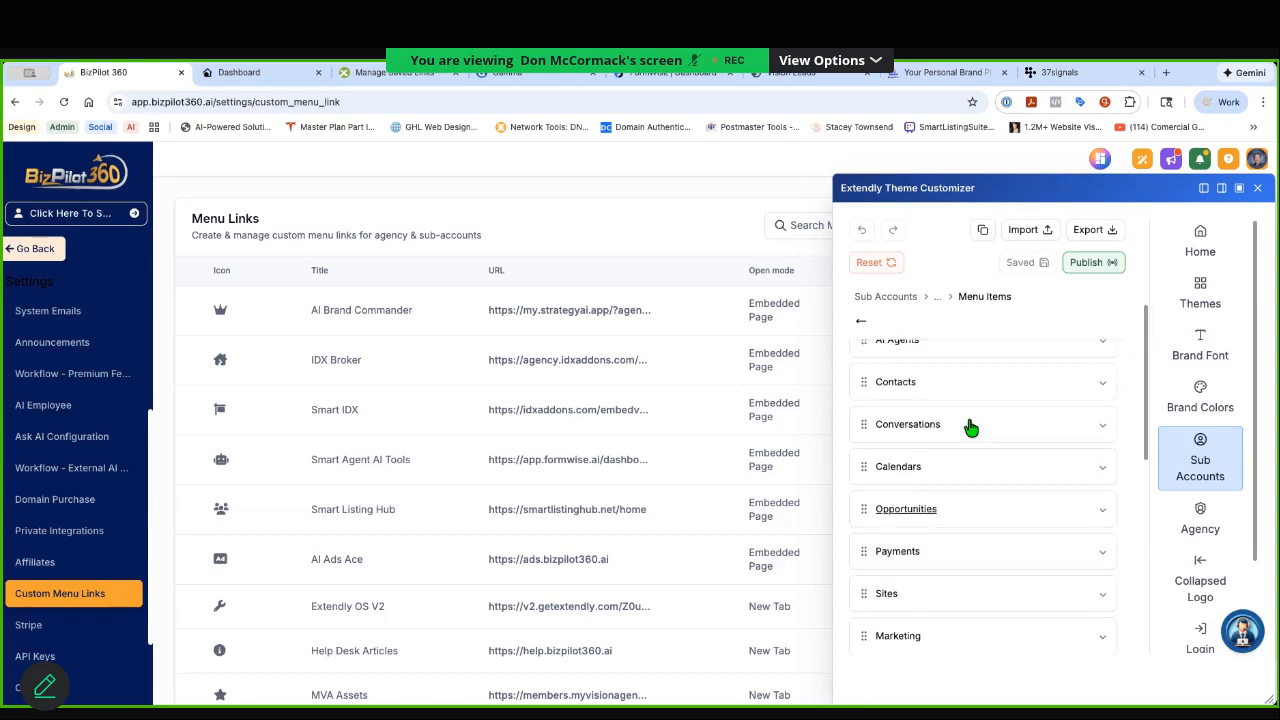
scroll(970, 427, "up", 2)
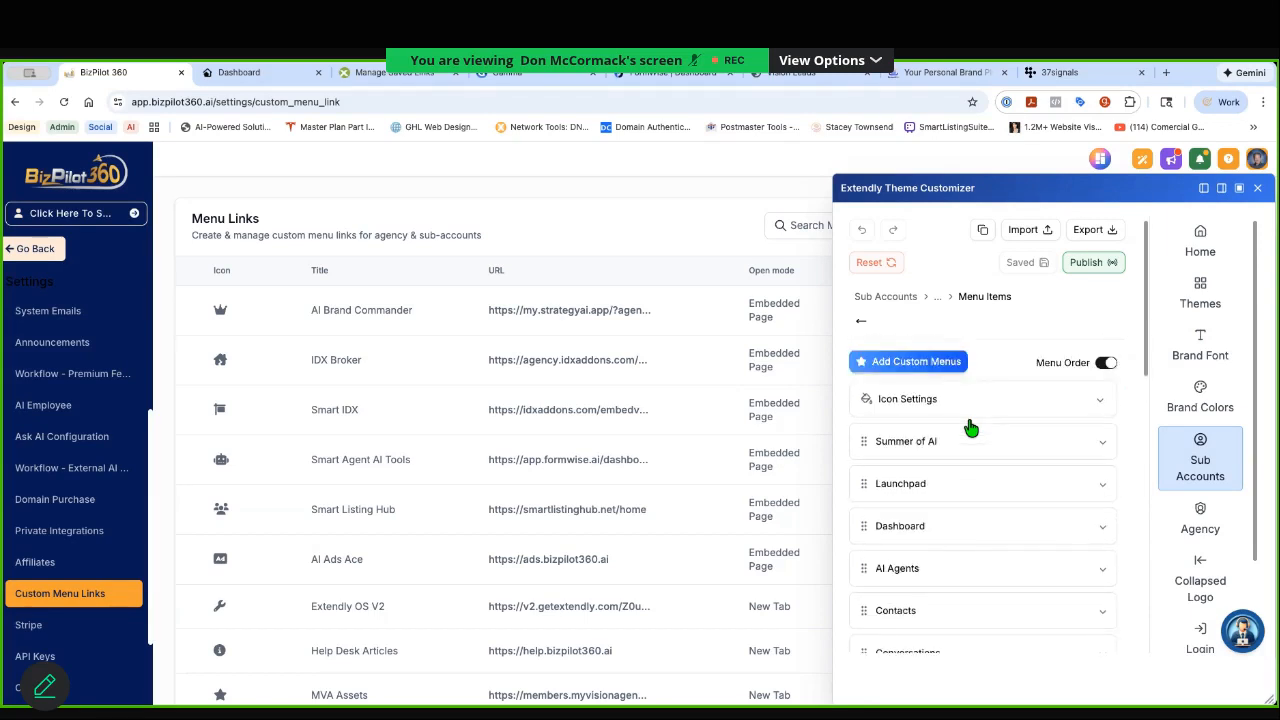
left_click(913, 365)
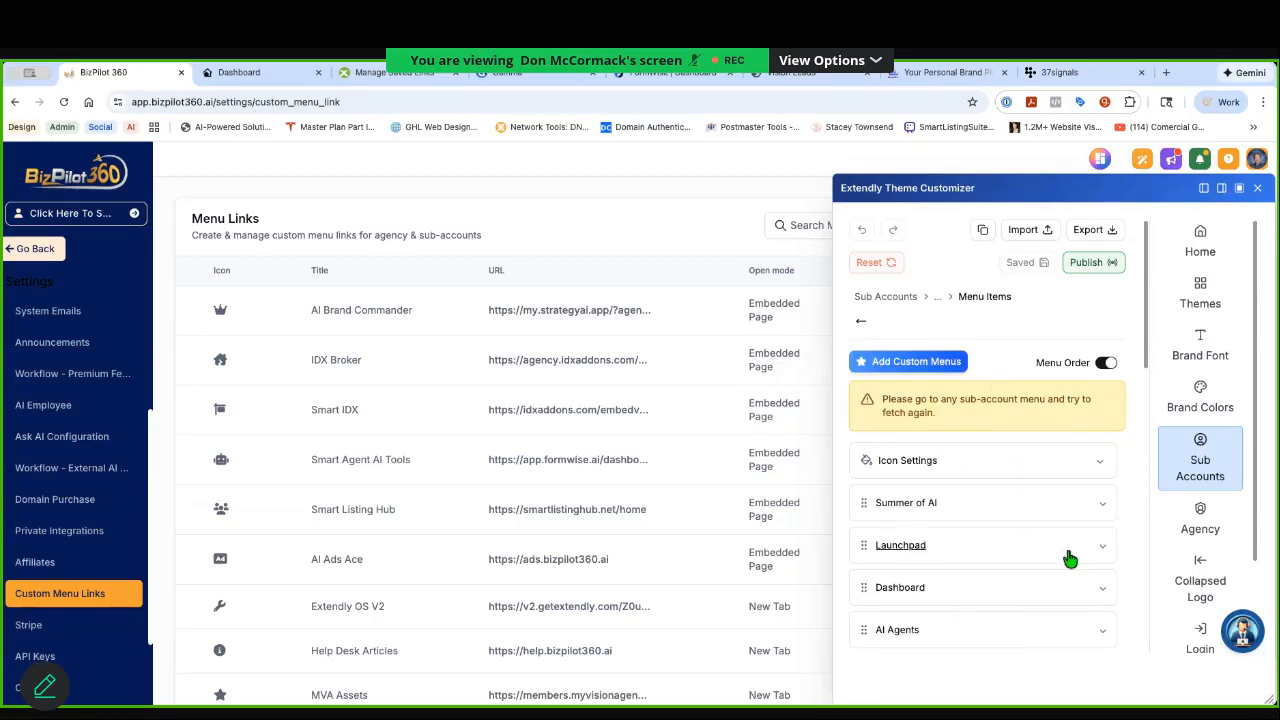
scroll(1067, 565, "down", 3)
scroll(1065, 568, "down", 3)
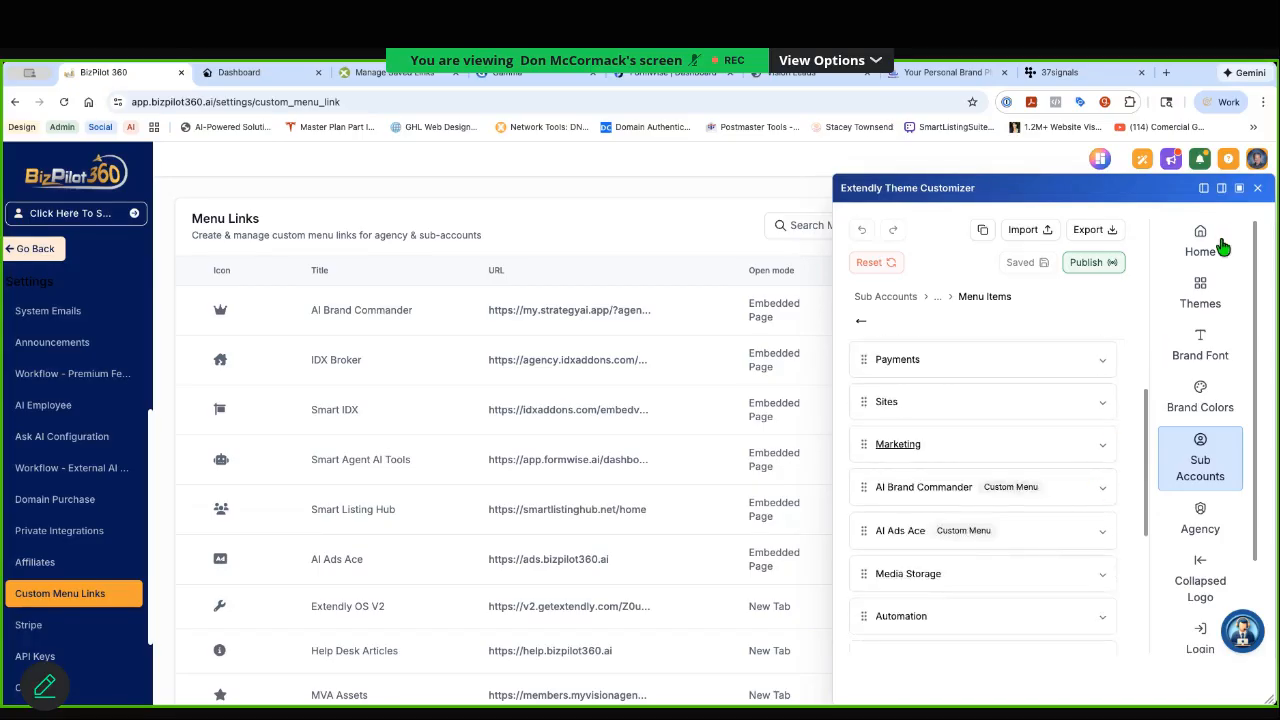
scroll(994, 363, "up", 6)
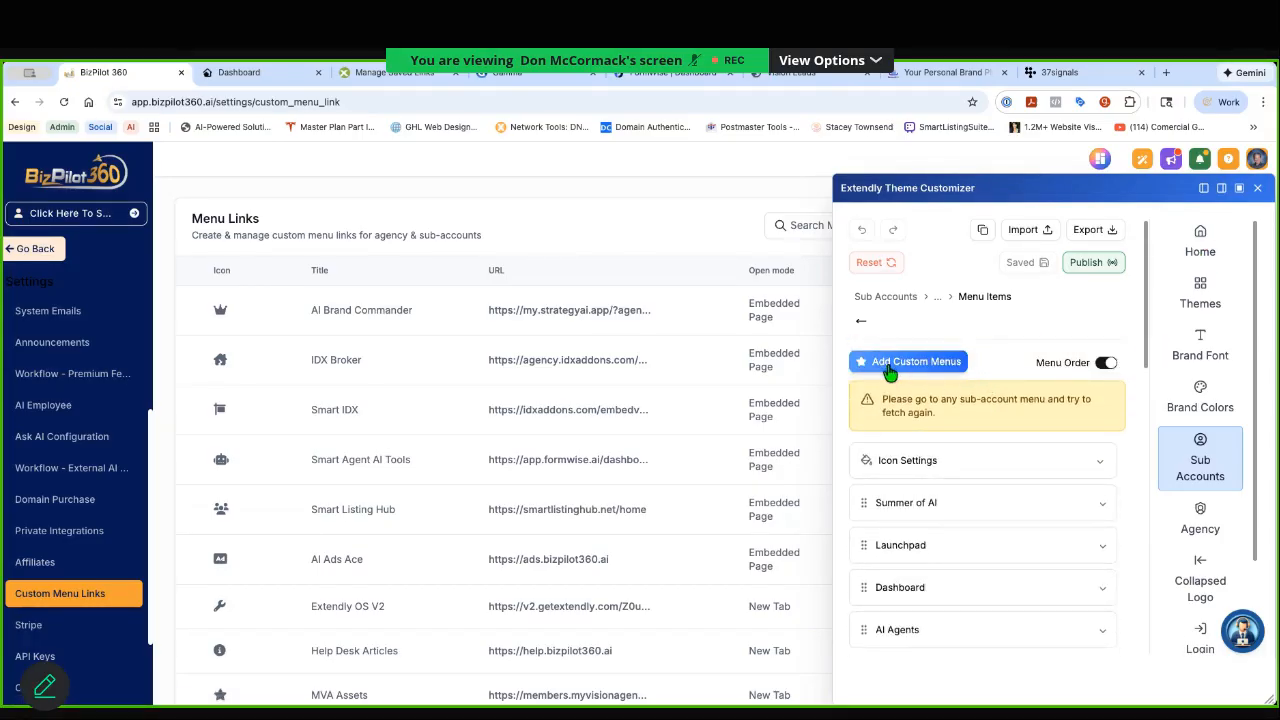
left_click(1258, 188)
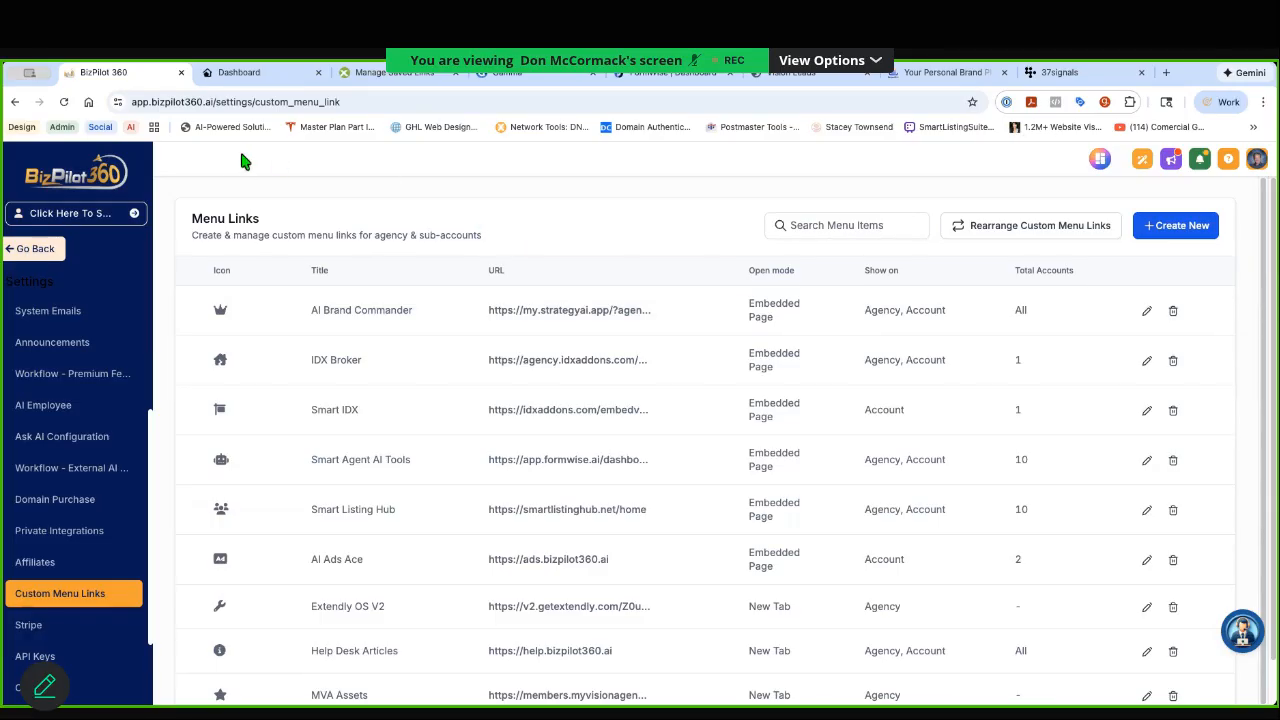
Step: Leave the agency settings and open the Prospecting page
left_click(35, 252)
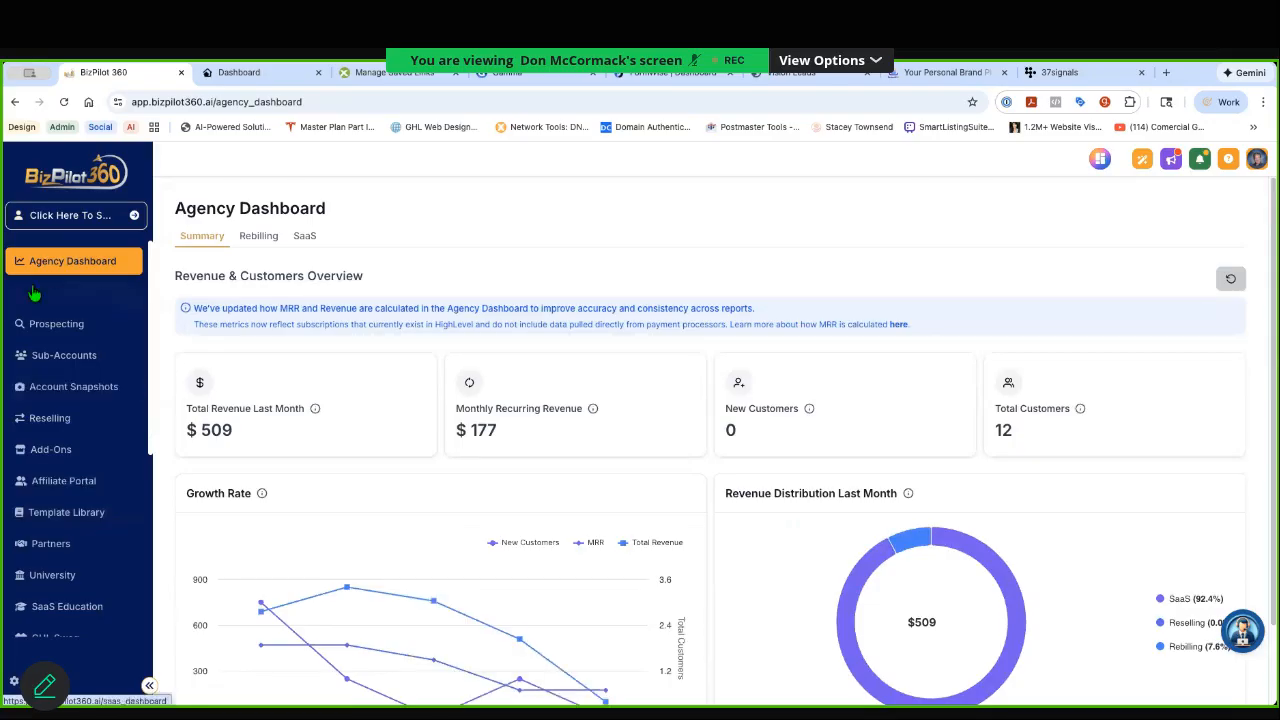
left_click(44, 328)
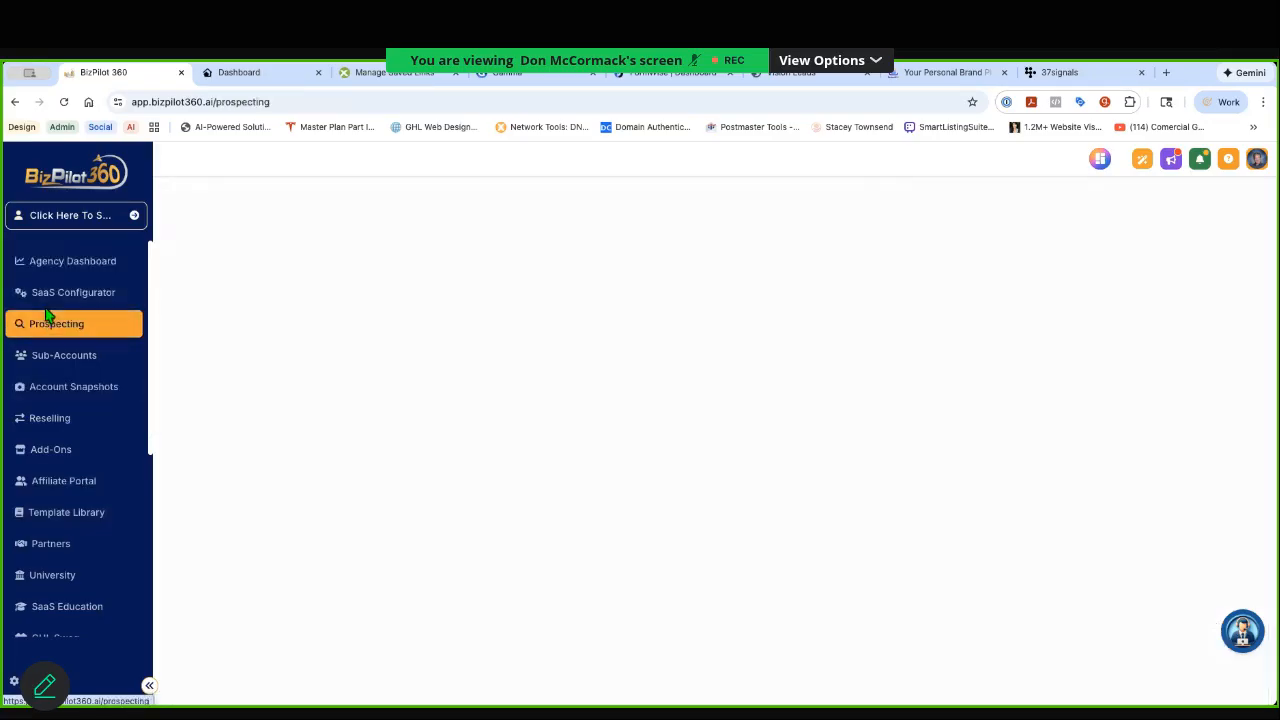